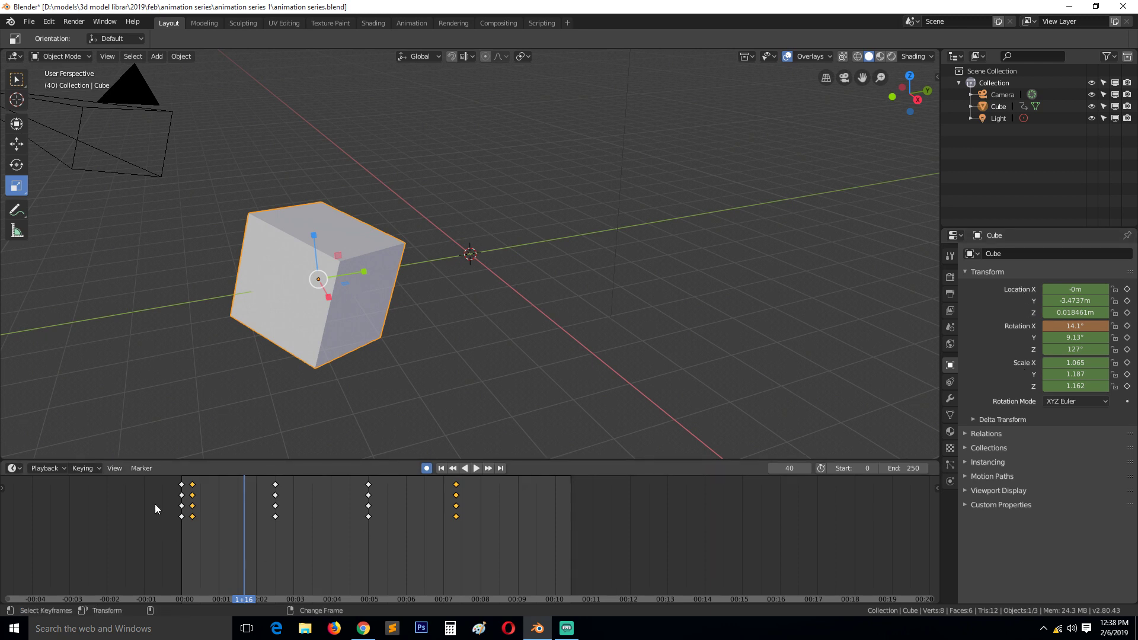
# Select all of the cube's keyframes and undo, restoring its keyed 89.5° X rotation at frame 40.
pyautogui.moveTo(166, 491); pyautogui.dragTo(571, 538)
pyautogui.hotkey('ctrl', 'z')
pyautogui.hotkey('ctrl', 'z')
pyautogui.hotkey('ctrl', 'z')
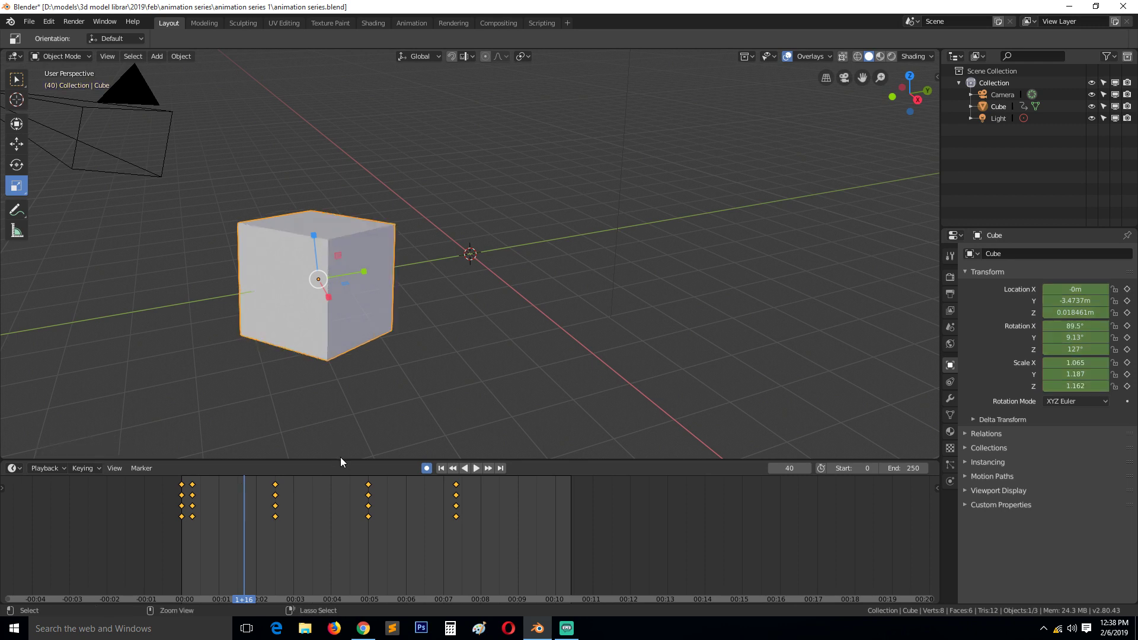
# Raise the timeline border twice to shrink the 3D view, then split the timeline into two stacked areas.
pyautogui.moveTo(341, 459); pyautogui.dragTo(355, 402)
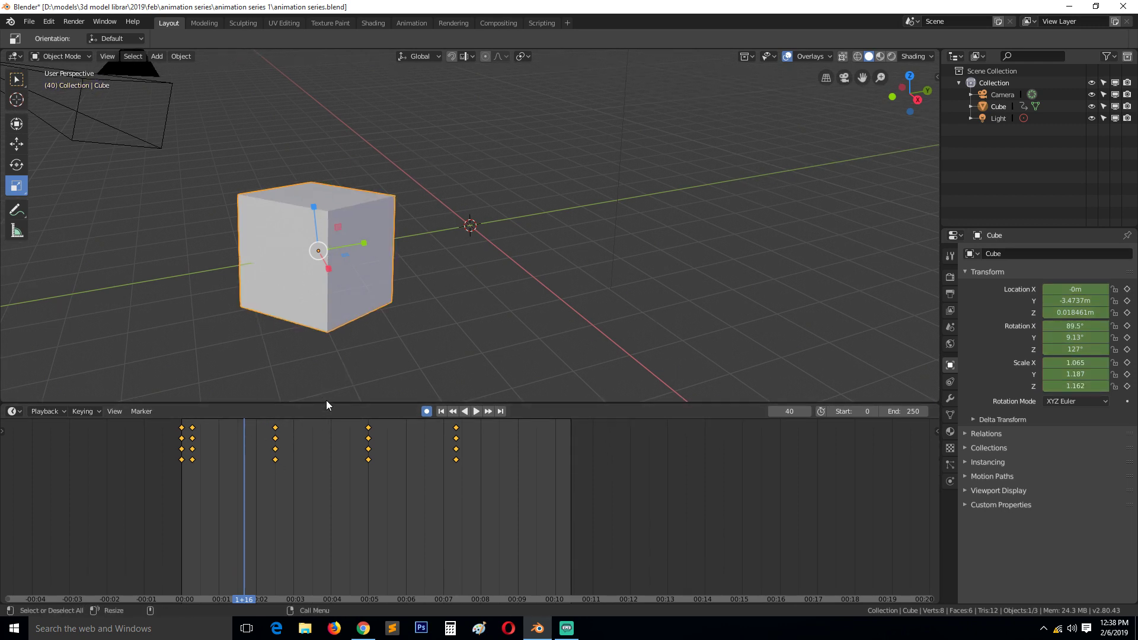
pyautogui.moveTo(326, 403); pyautogui.dragTo(357, 321)
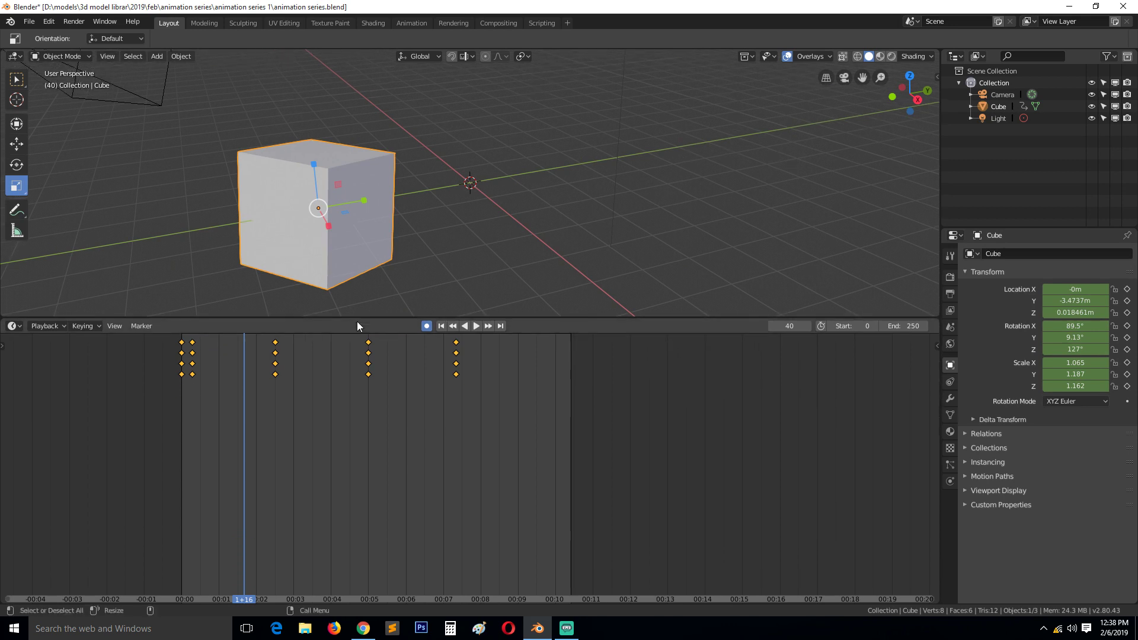
pyautogui.moveTo(936, 321); pyautogui.dragTo(926, 461)
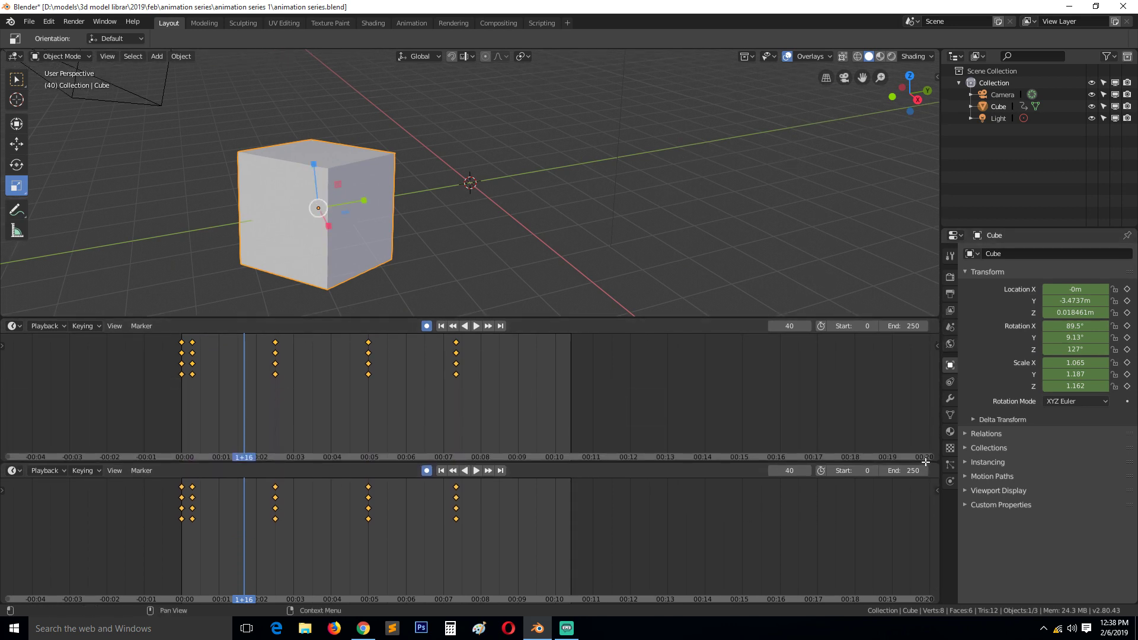
# Switch the lower timeline's editor type to Graph Editor and pick the Move tool.
pyautogui.click(13, 471)
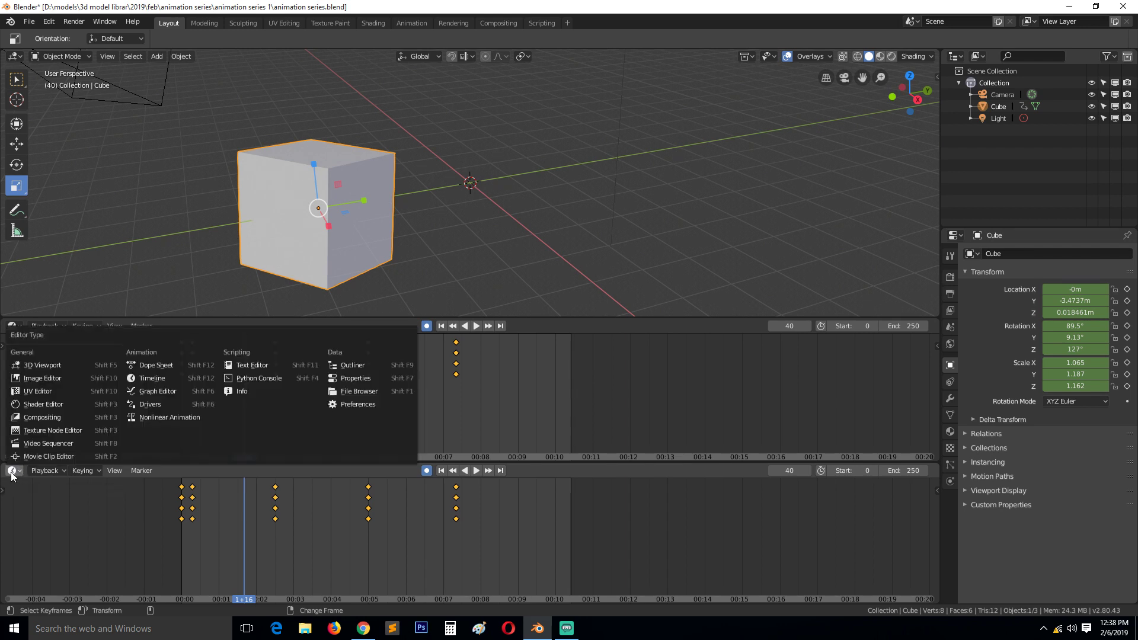
pyautogui.click(13, 470)
pyautogui.click(13, 470)
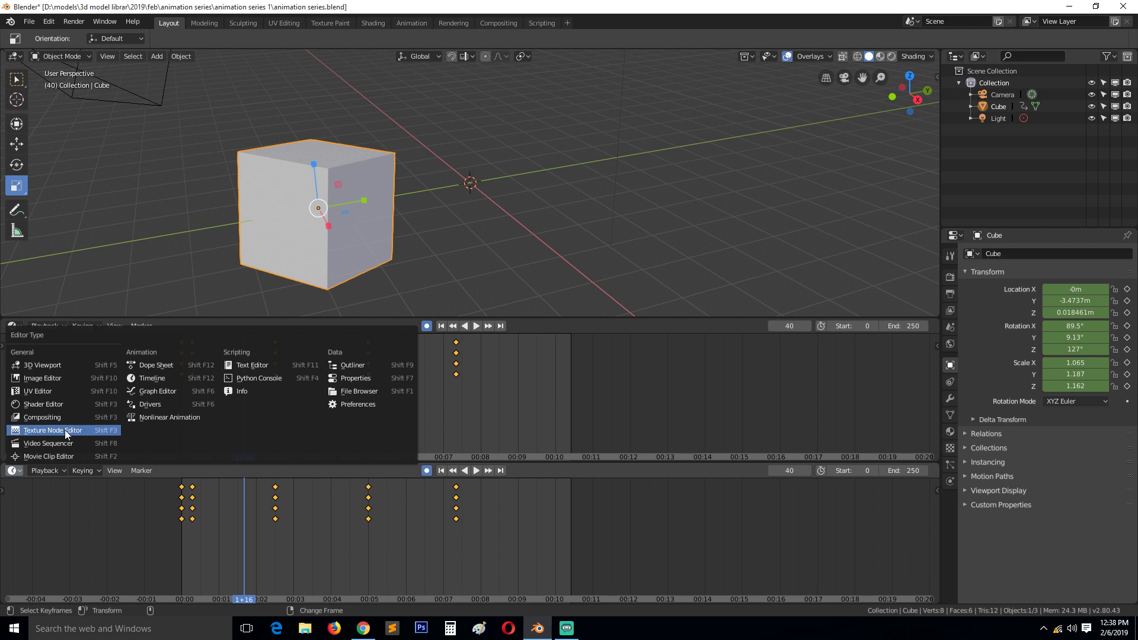
pyautogui.click(159, 392)
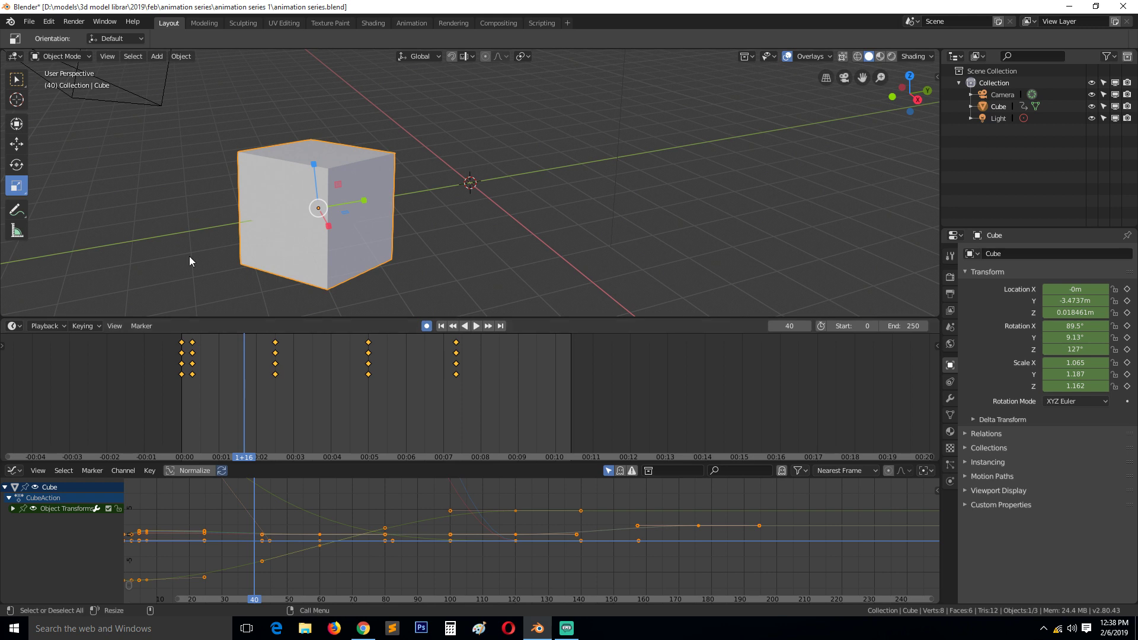
pyautogui.click(16, 144)
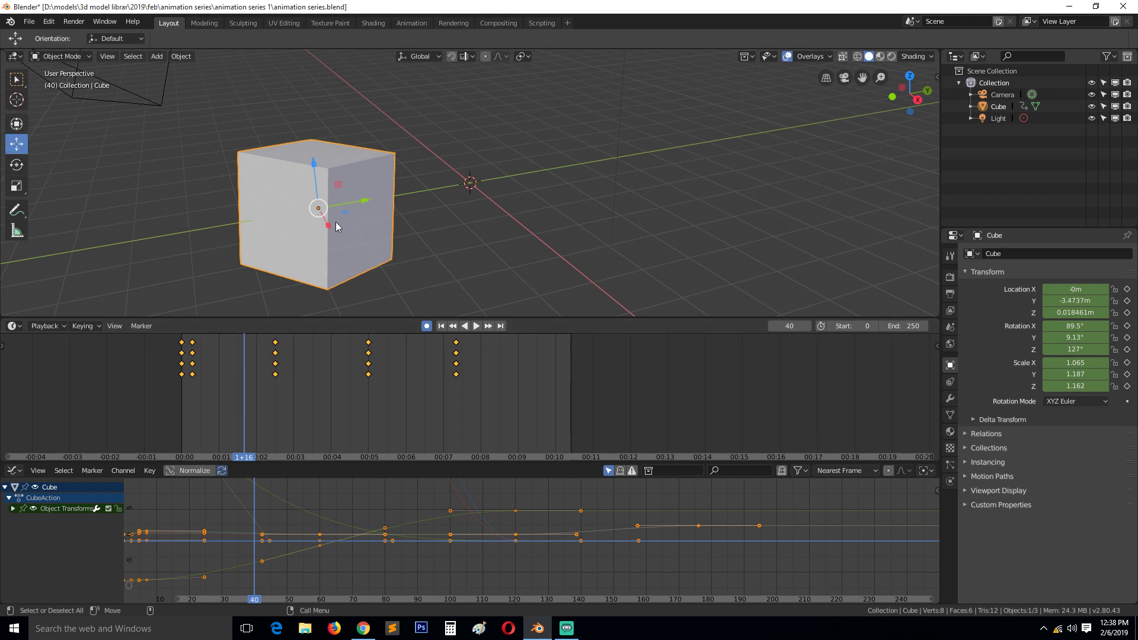
# Scrub to frame 0 and expand Object Transforms to show all nine location, rotation and scale channels.
pyautogui.moveTo(198, 350); pyautogui.dragTo(152, 354, button='right')
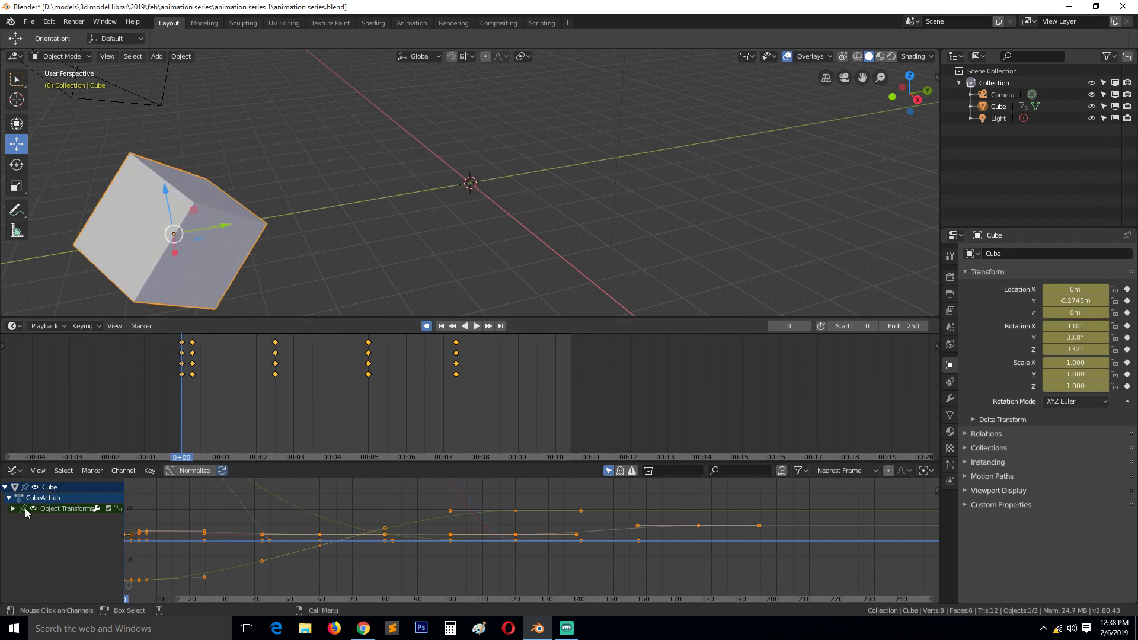
pyautogui.click(79, 509)
pyautogui.click(12, 509)
# Make the Graph Editor taller, fit all keyframes in view, and deselect every key.
pyautogui.scroll(-2, 47, 522)
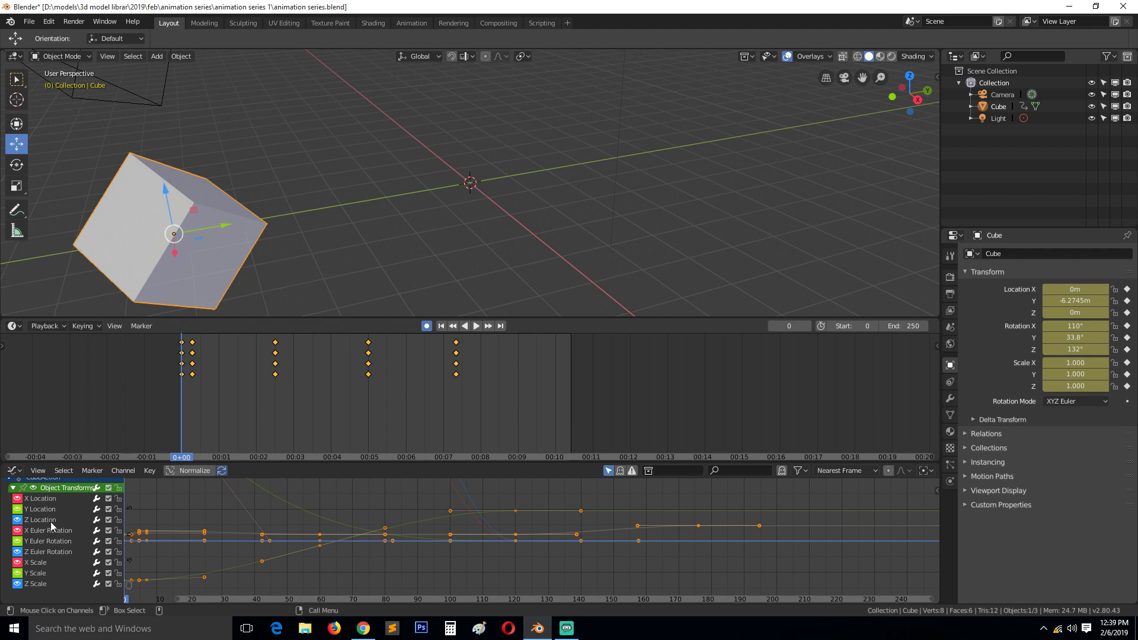
pyautogui.moveTo(241, 464); pyautogui.dragTo(242, 431)
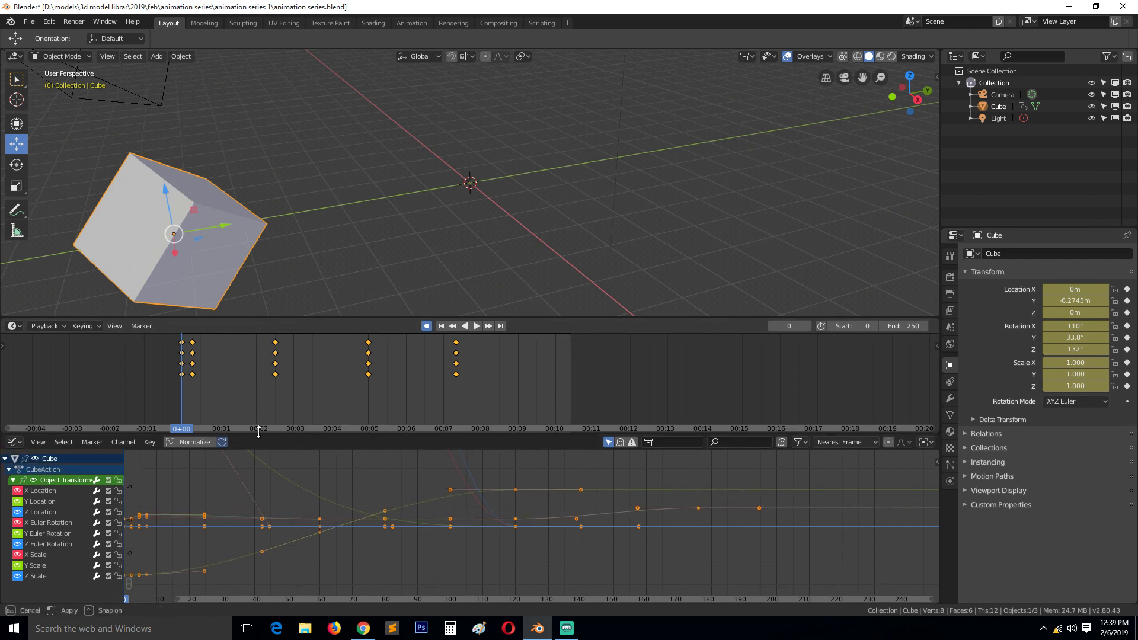
pyautogui.press('Home')
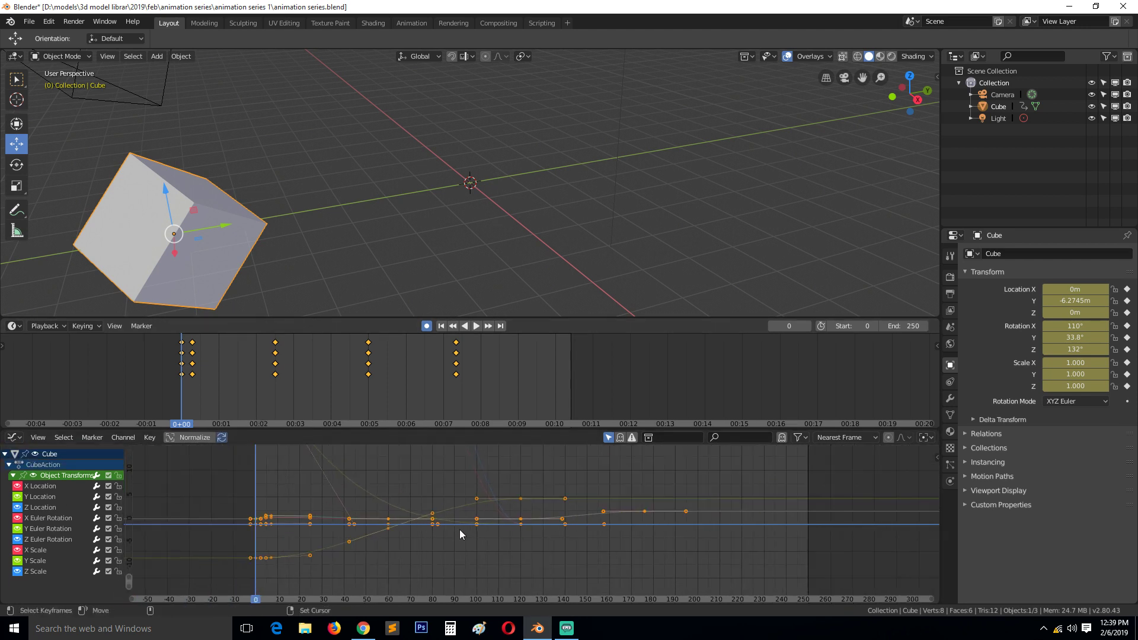
pyautogui.click(276, 510)
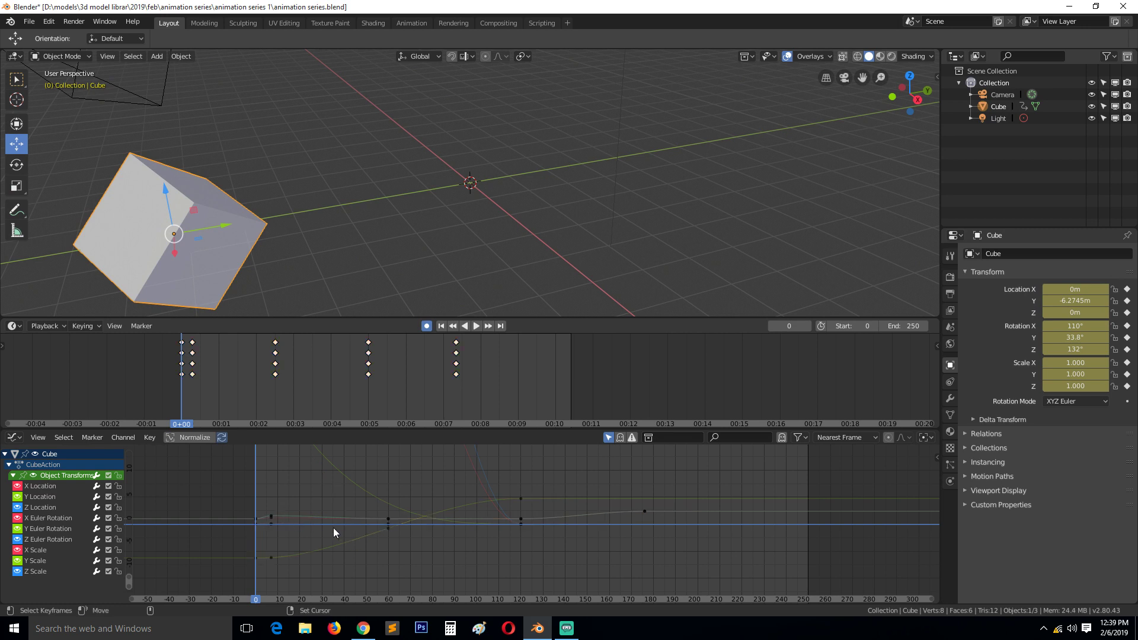
# Highlight the Y/Z Location, Y/Z Euler Rotation, and Y/Z/X Scale curves in turn.
pyautogui.click(44, 498)
pyautogui.click(44, 508)
pyautogui.click(48, 529)
pyautogui.click(47, 539)
pyautogui.click(48, 560)
pyautogui.click(46, 571)
pyautogui.click(45, 551)
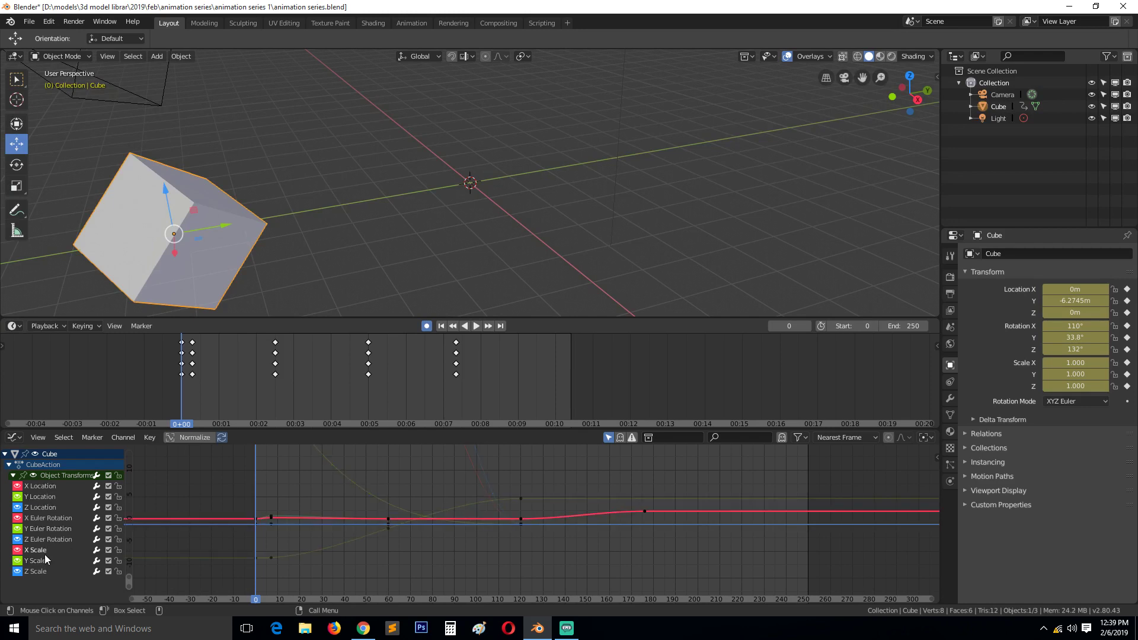
# Step through Y/Z Location, X/Y/Z Euler Rotation and X Scale channels again to compare curves.
pyautogui.click(43, 496)
pyautogui.click(44, 507)
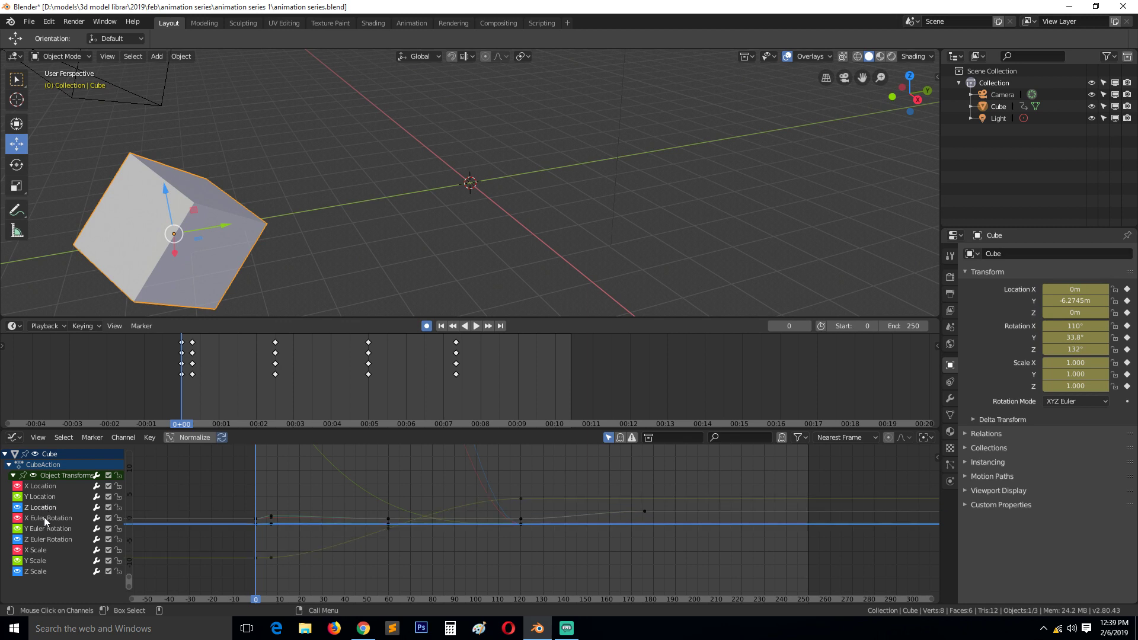
pyautogui.click(45, 519)
pyautogui.click(48, 529)
pyautogui.click(49, 540)
pyautogui.click(48, 551)
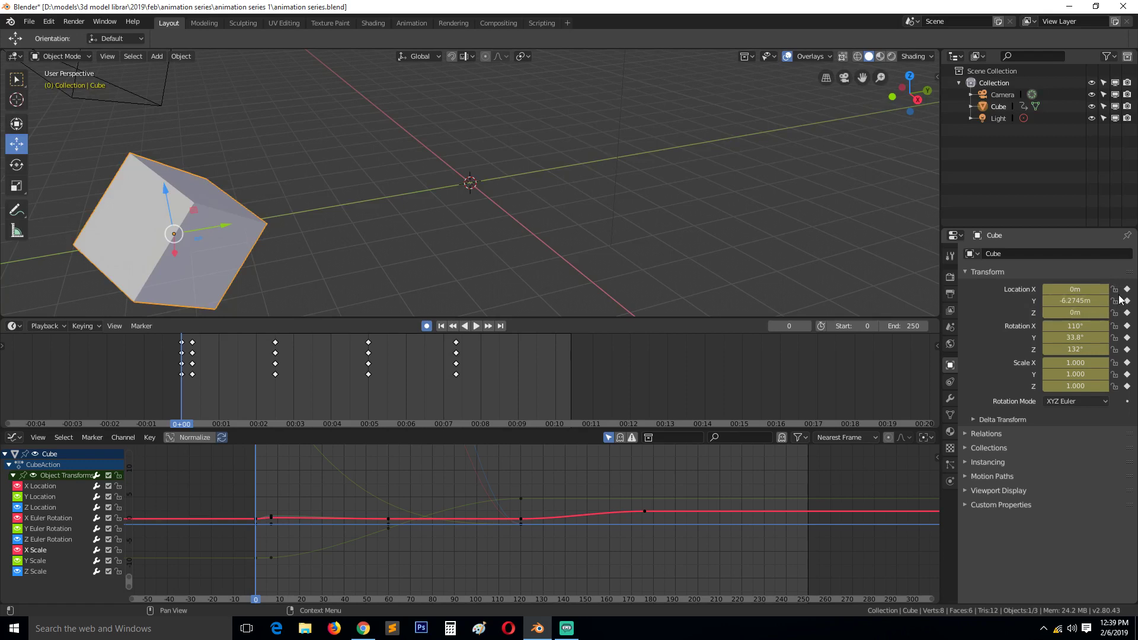
# Inspect the X Euler Rotation curve, then deselect it so no curve stands out.
pyautogui.scroll(3, 183, 374)
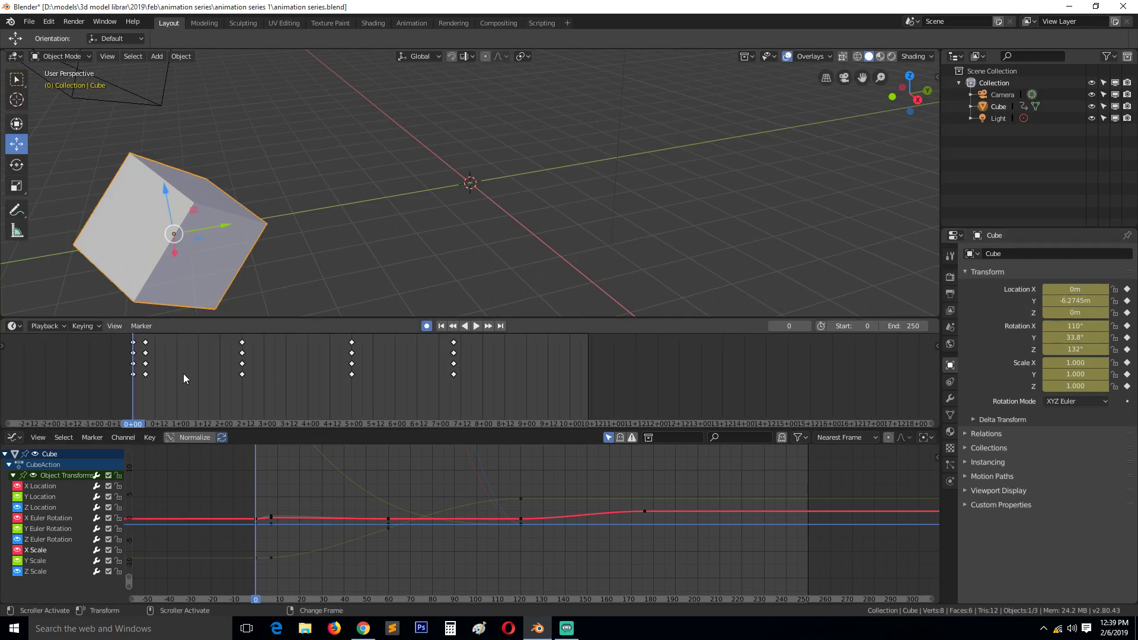
pyautogui.click(44, 355)
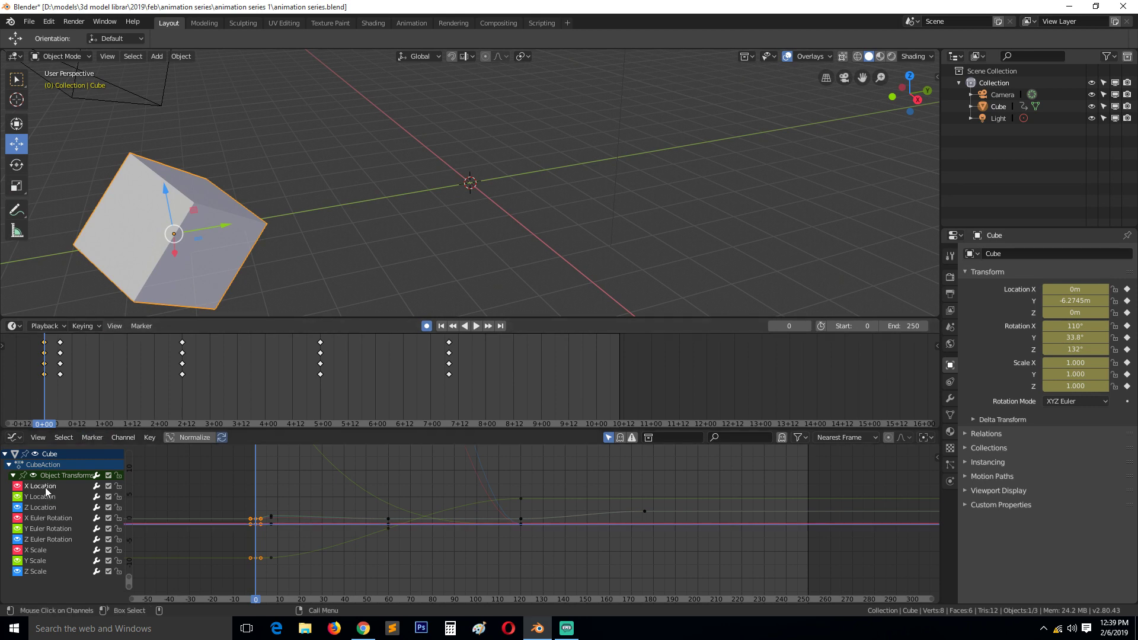
pyautogui.click(39, 521)
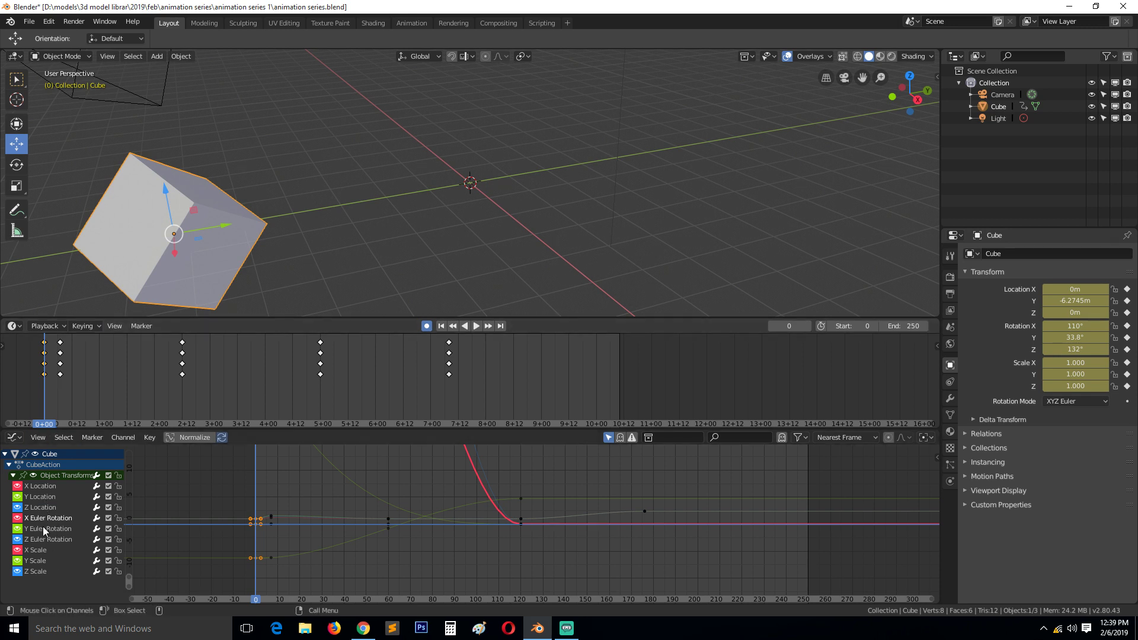
pyautogui.click(44, 357)
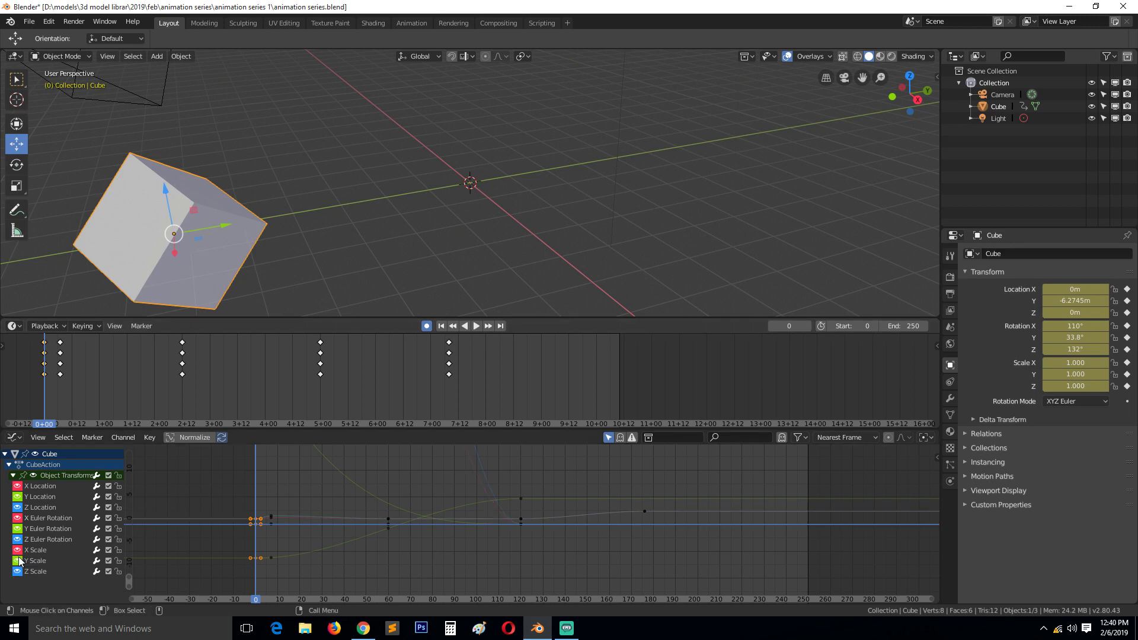
# Zoom out, select all keys, fit every F-curve in view, and focus on the Z Scale channel.
pyautogui.scroll(-2, 392, 545)
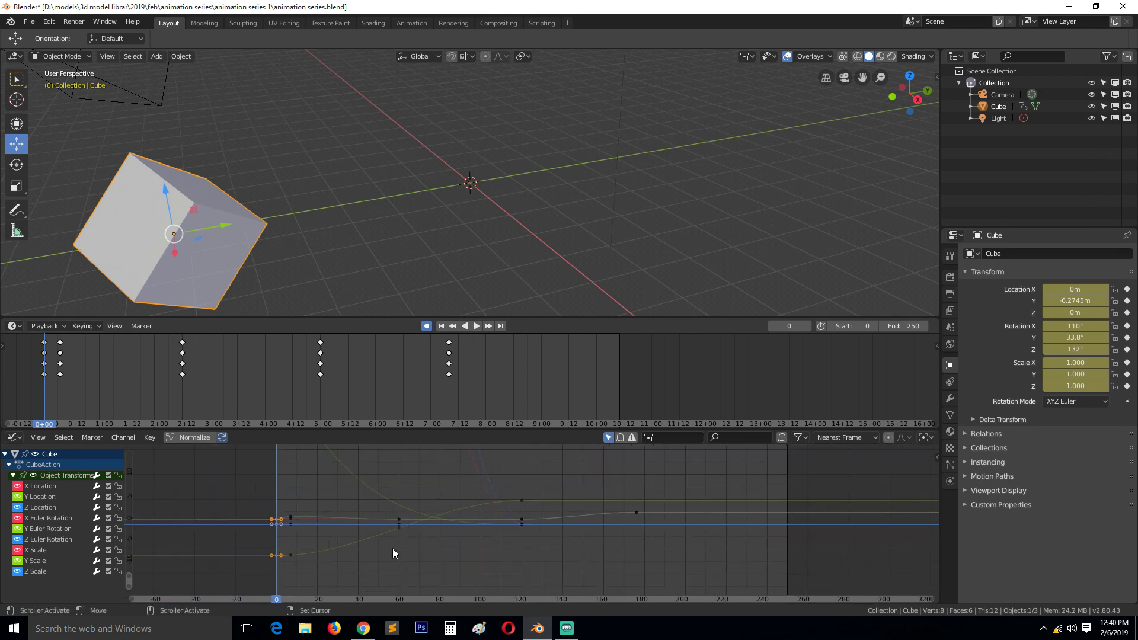
pyautogui.scroll(-2, 451, 550)
pyautogui.scroll(-1, 497, 529)
pyautogui.press('a')
pyautogui.press('Home')
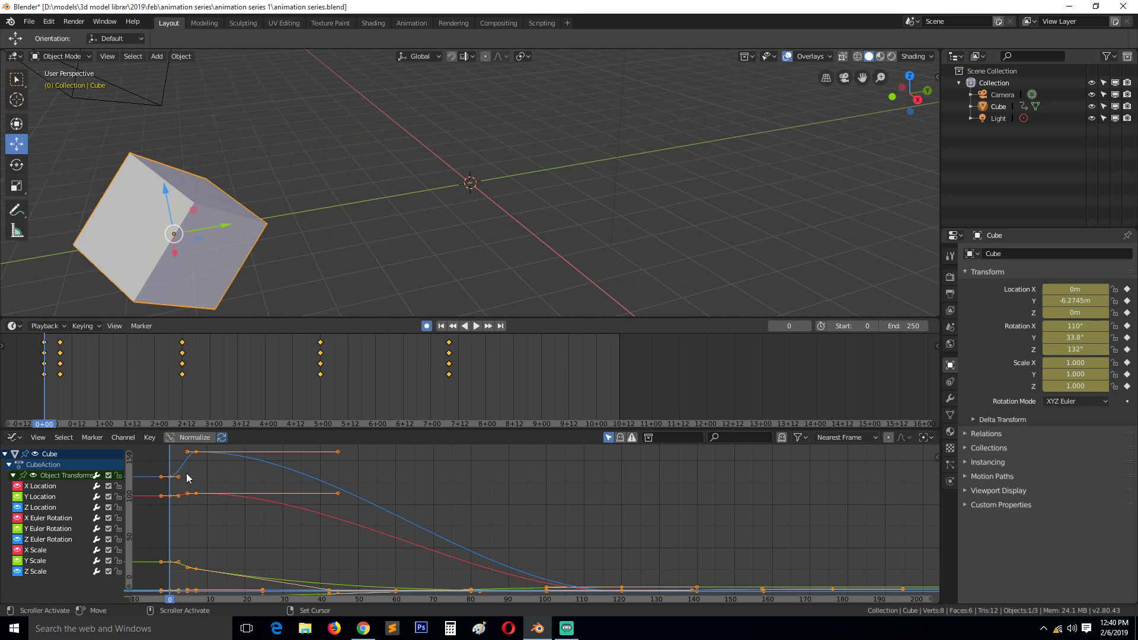
pyautogui.click(76, 572)
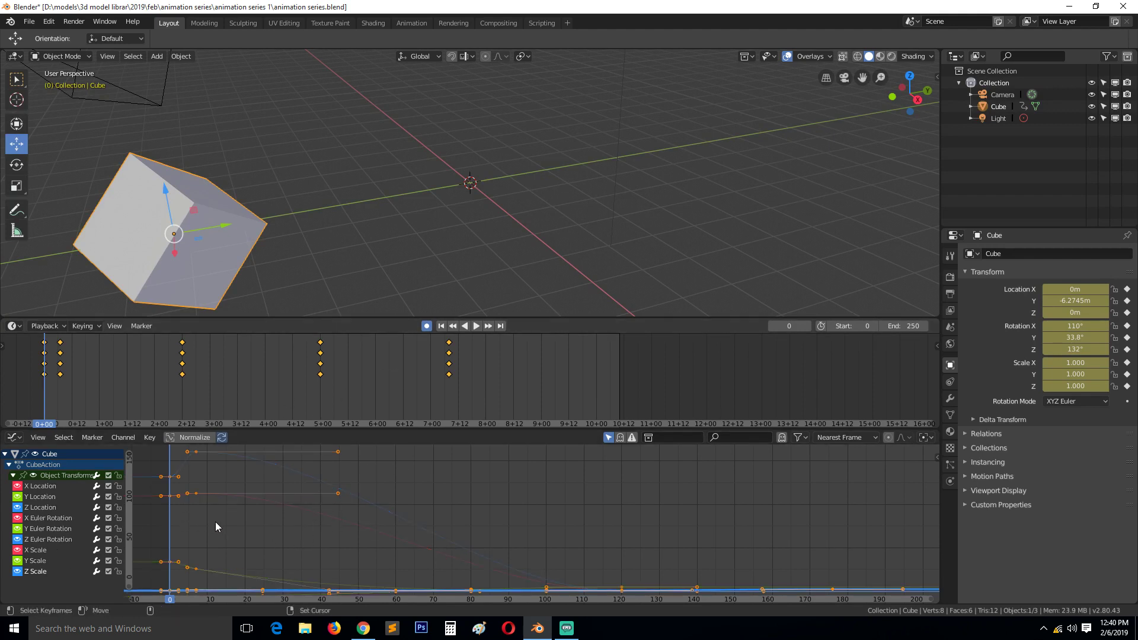
pyautogui.click(14, 438)
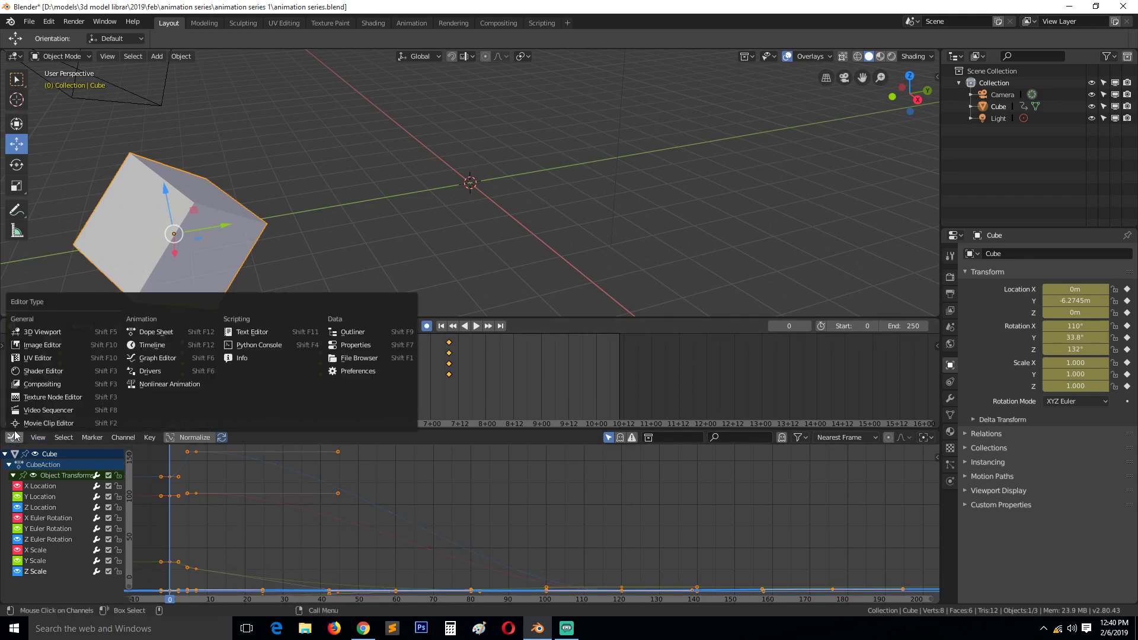
pyautogui.click(15, 438)
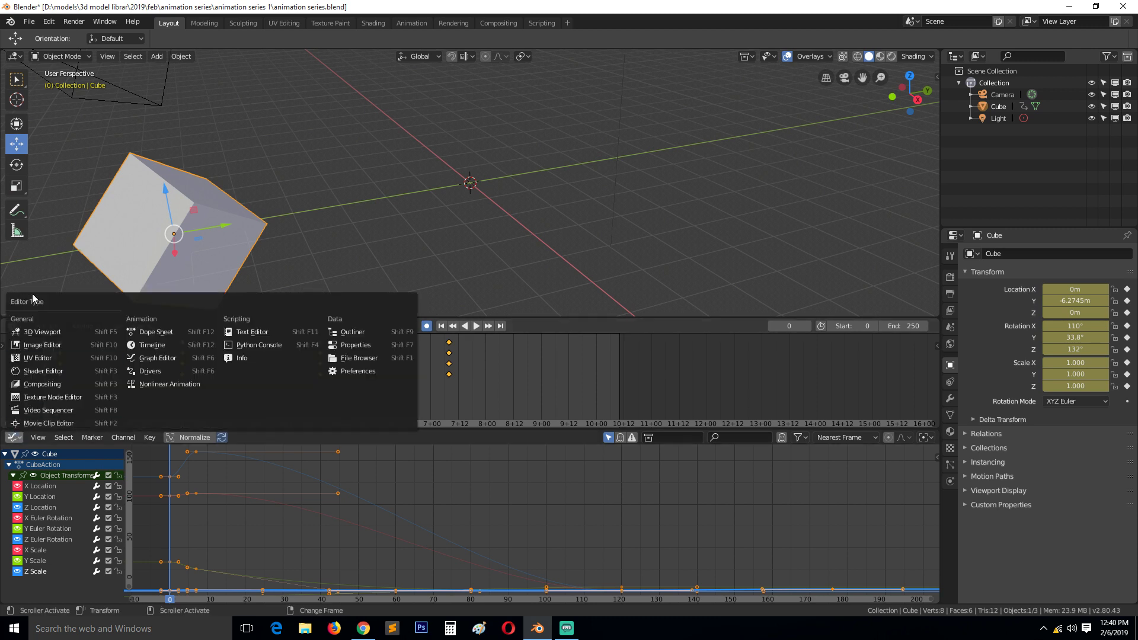
pyautogui.click(157, 364)
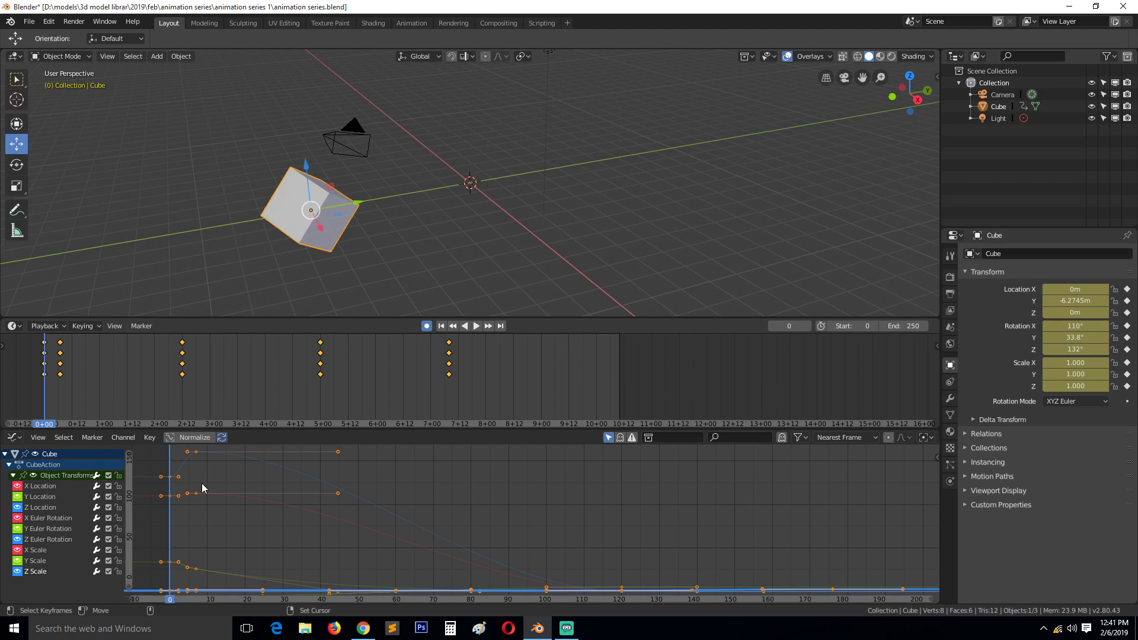
# Stop playback, hide the X/Y/Z Euler Rotation and X Scale curves, and play the animation.
pyautogui.moveTo(365, 185); pyautogui.dragTo(328, 181, button='middle')
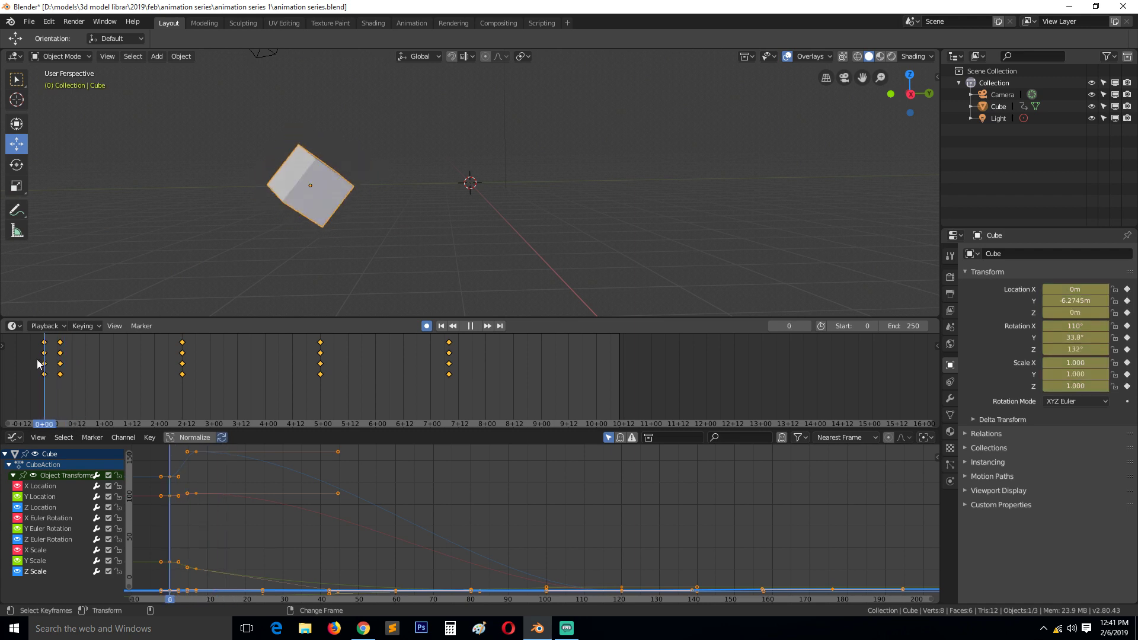
pyautogui.press('Escape')
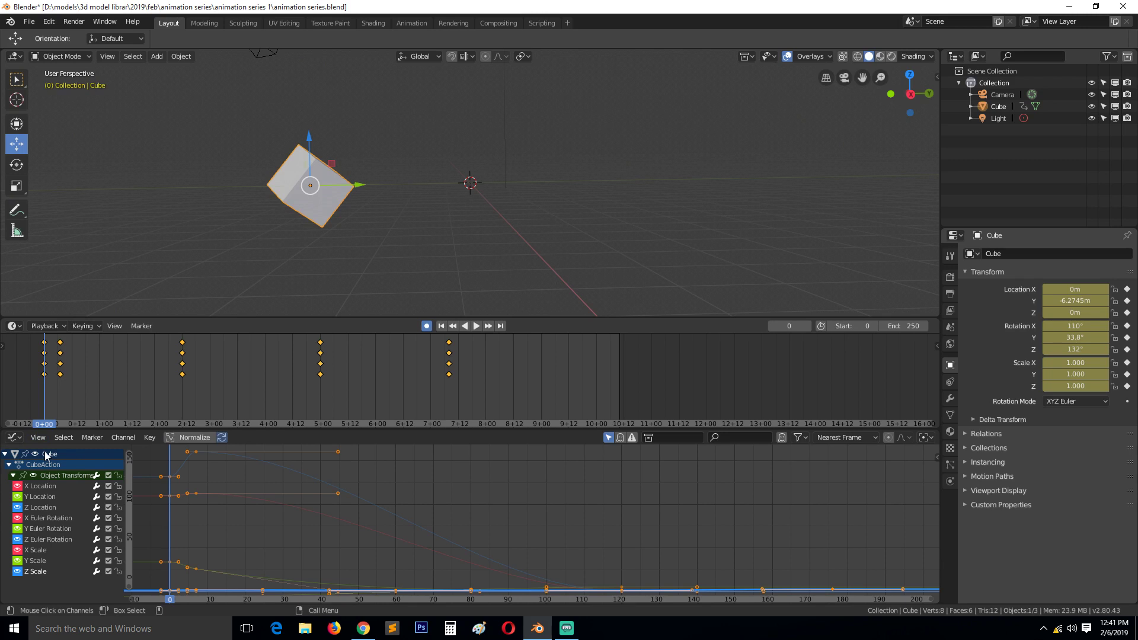
pyautogui.moveTo(17, 529); pyautogui.dragTo(18, 572)
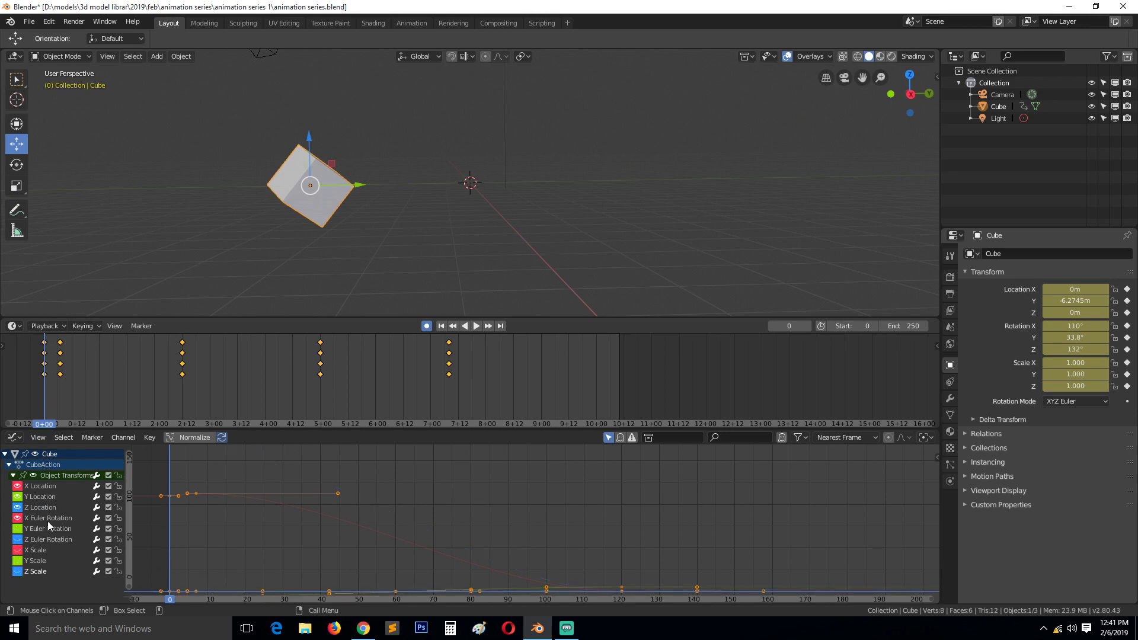
pyautogui.click(17, 518)
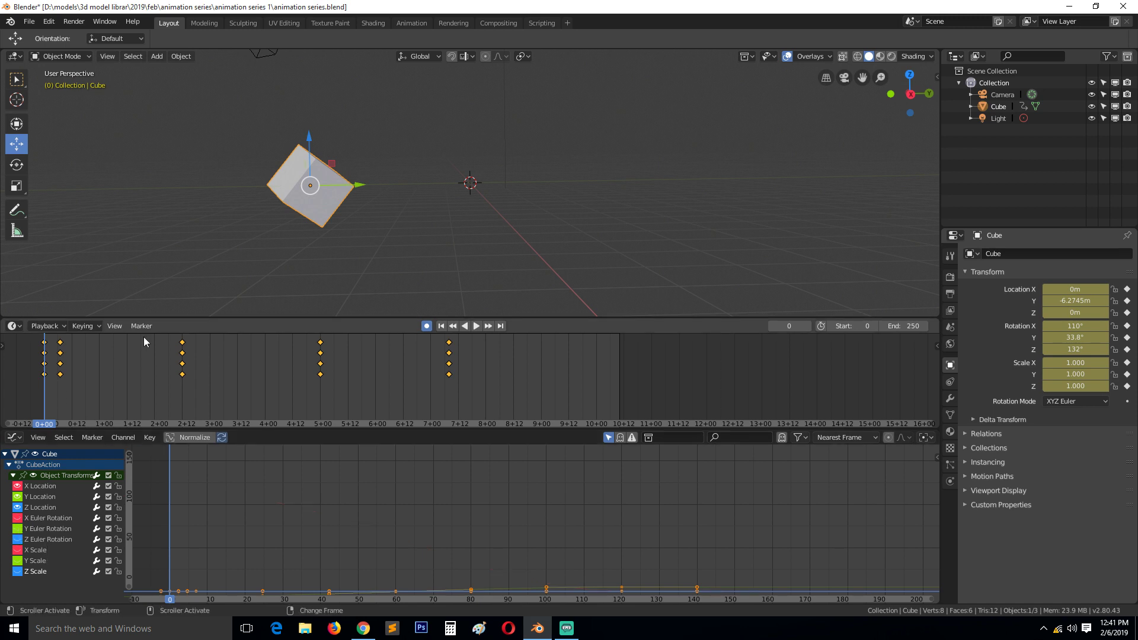
pyautogui.press('space')
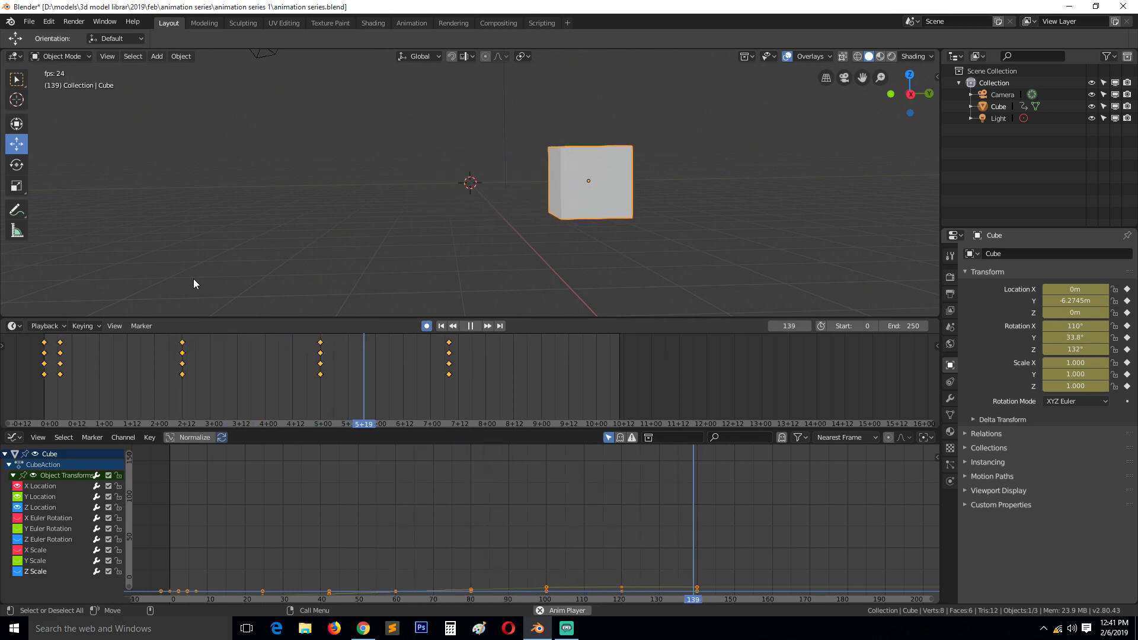
# Stop playback, mute Z Location plus all rotation and scale channels, and replay the animation.
pyautogui.press('Escape')
pyautogui.scroll(-2, 198, 532)
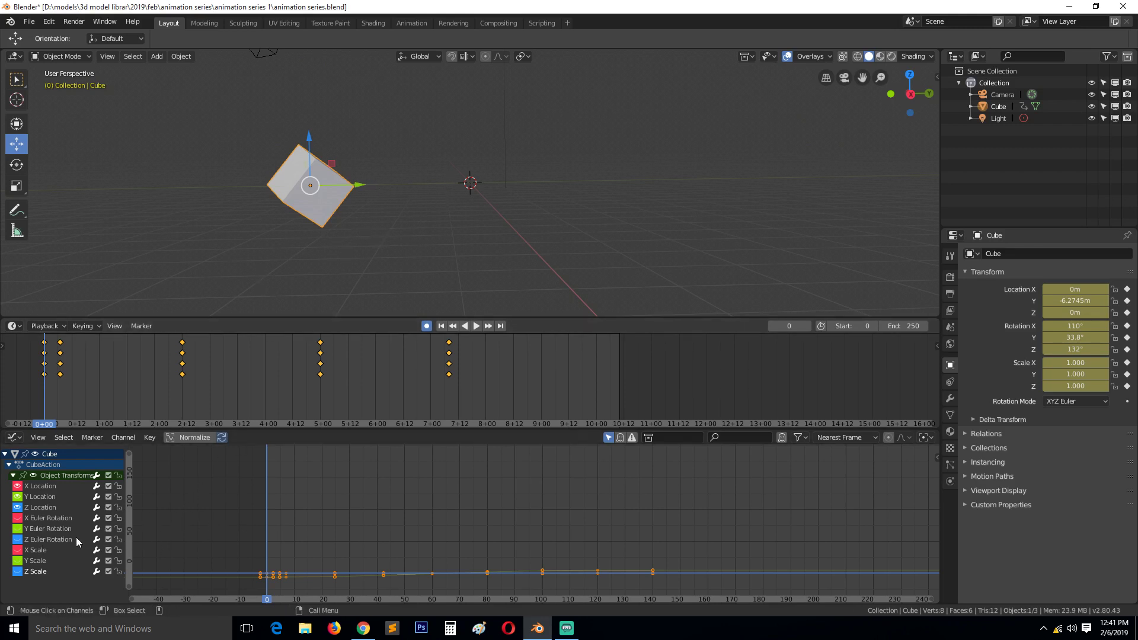
pyautogui.click(108, 507)
pyautogui.click(108, 518)
pyautogui.click(108, 529)
pyautogui.click(108, 540)
pyautogui.click(107, 550)
pyautogui.click(108, 561)
pyautogui.click(108, 572)
pyautogui.press('space')
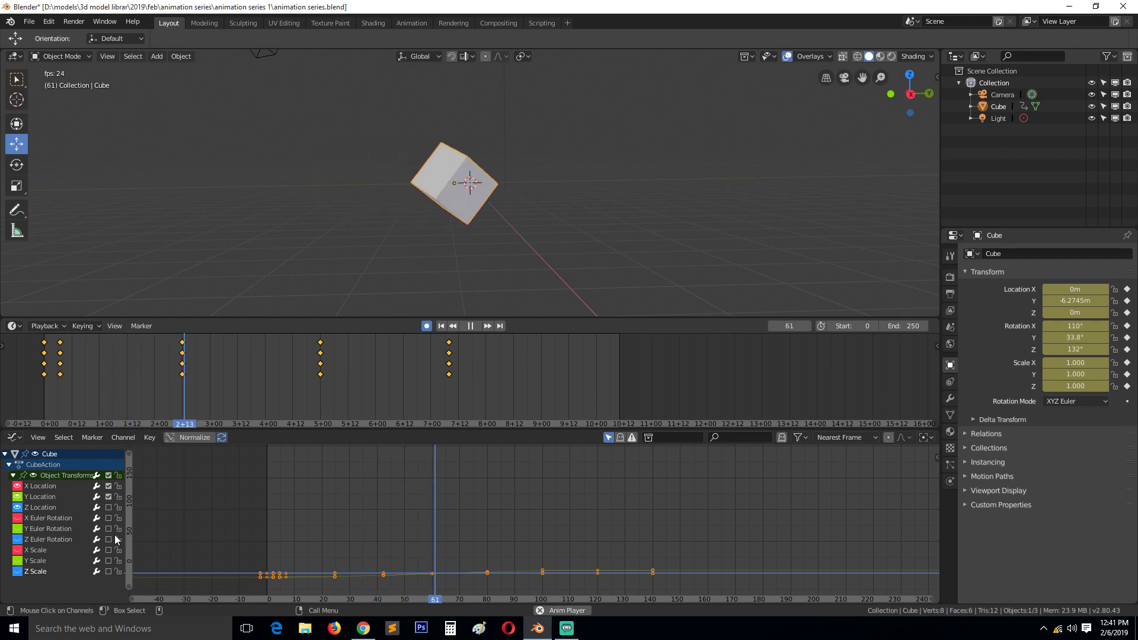
# Unmute Z Location during playback and fit the remaining curves in the Graph Editor.
pyautogui.moveTo(371, 236); pyautogui.dragTo(404, 244, button='middle')
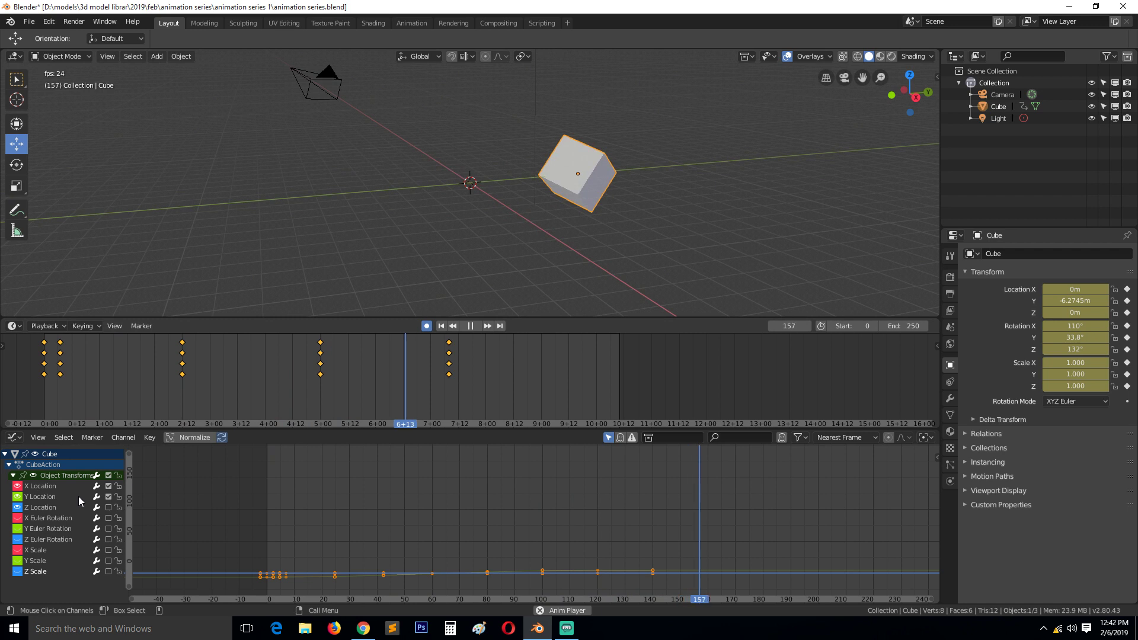
pyautogui.click(108, 508)
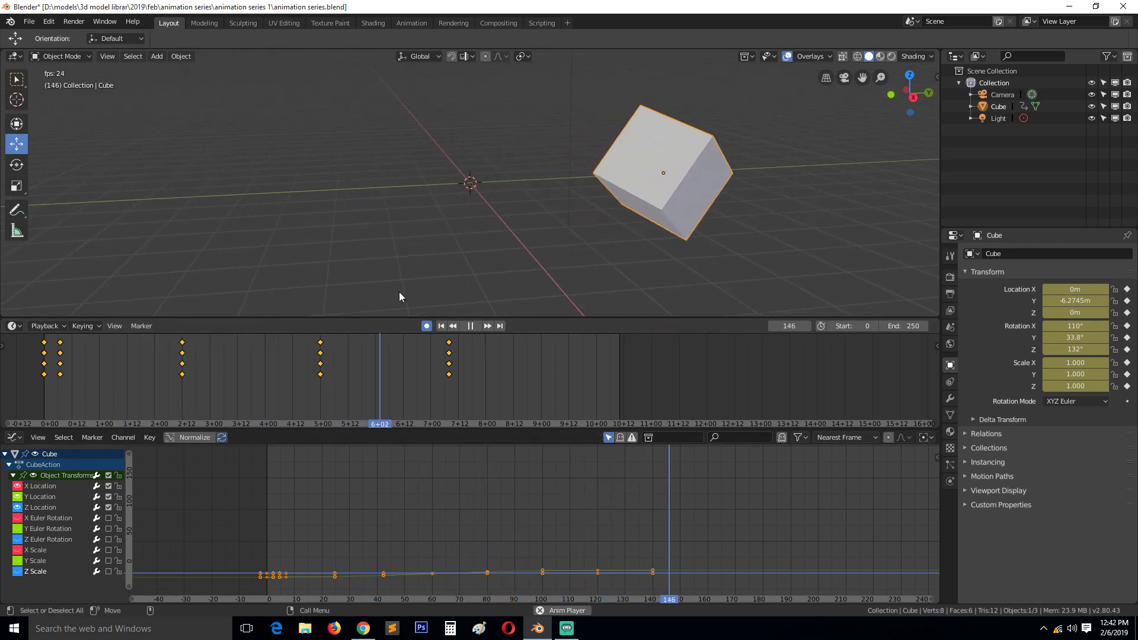
pyautogui.scroll(-1, 202, 516)
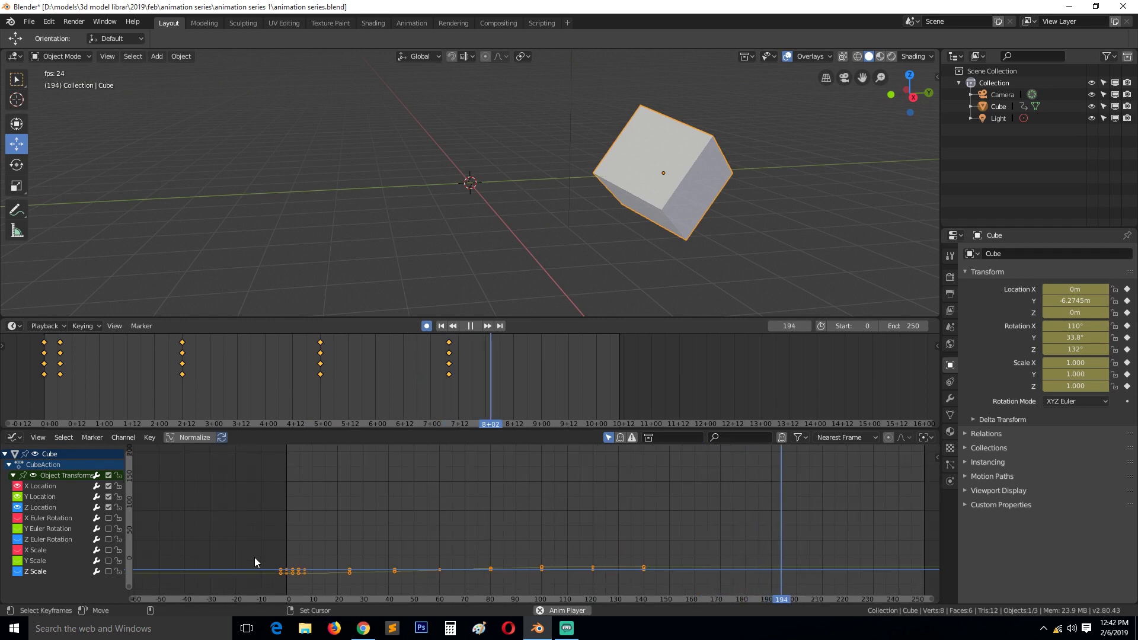
pyautogui.press('Home')
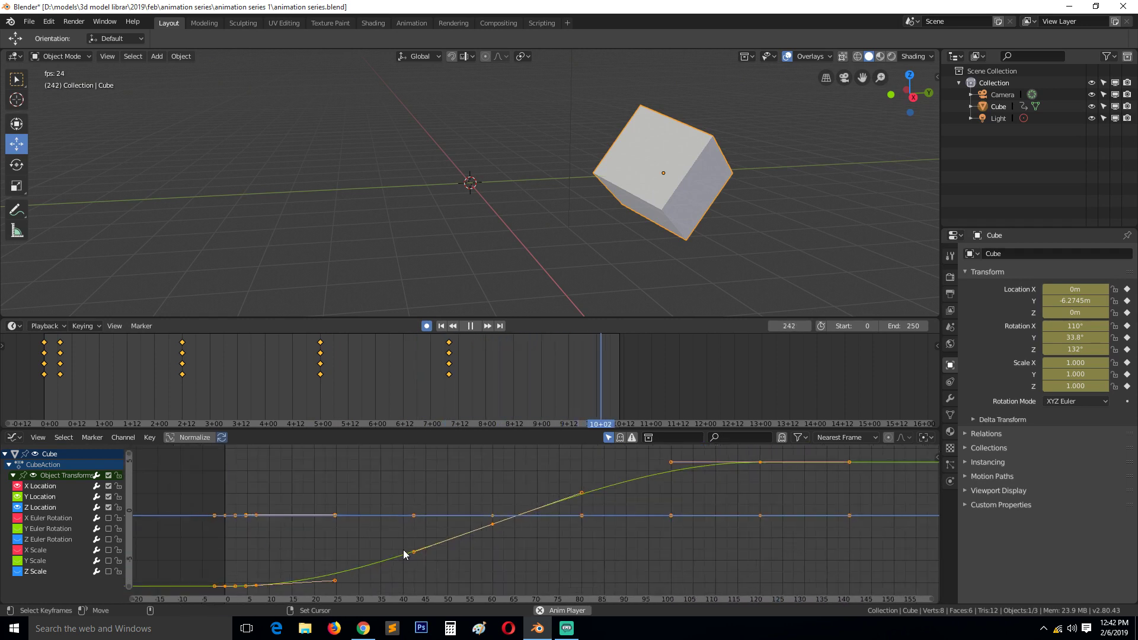